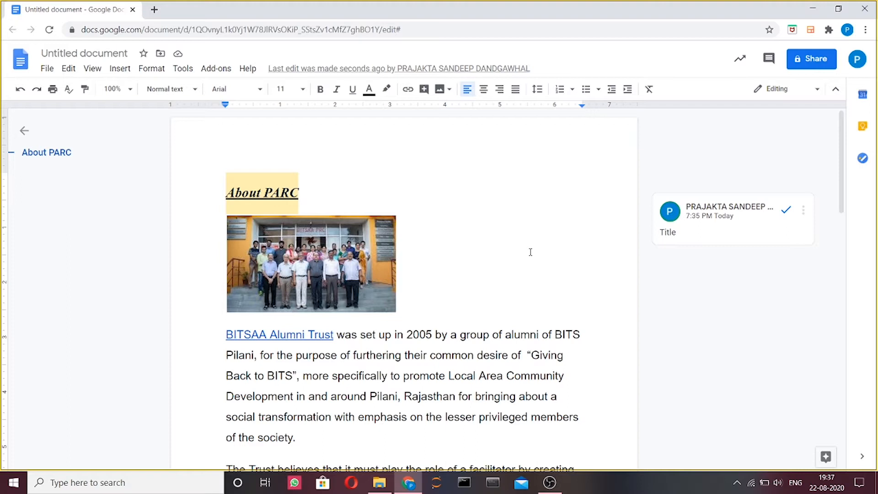
# Start sharing the untitled document and save it under the name About PARC.
pyautogui.click(817, 67)
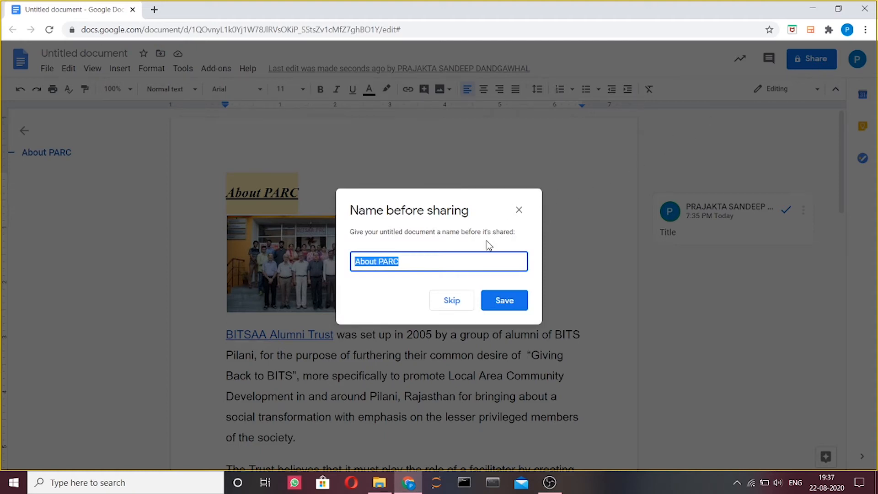
pyautogui.press('Right')
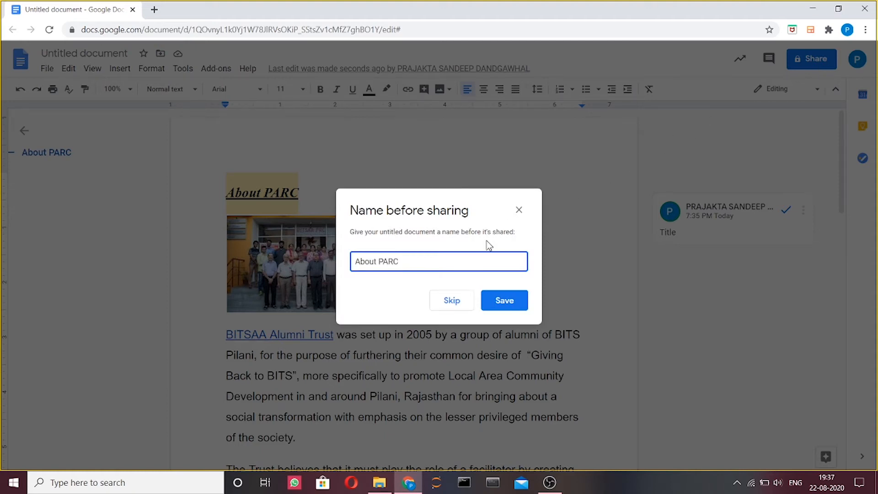
pyautogui.click(508, 304)
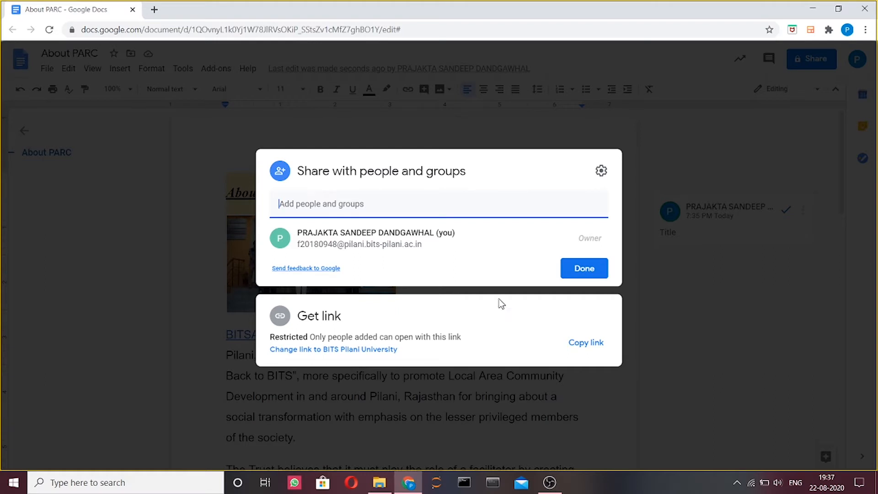
# Share the document with the collaborator's Gmail address as Editor with notification, and approve sharing outside the organization.
pyautogui.click(438, 210)
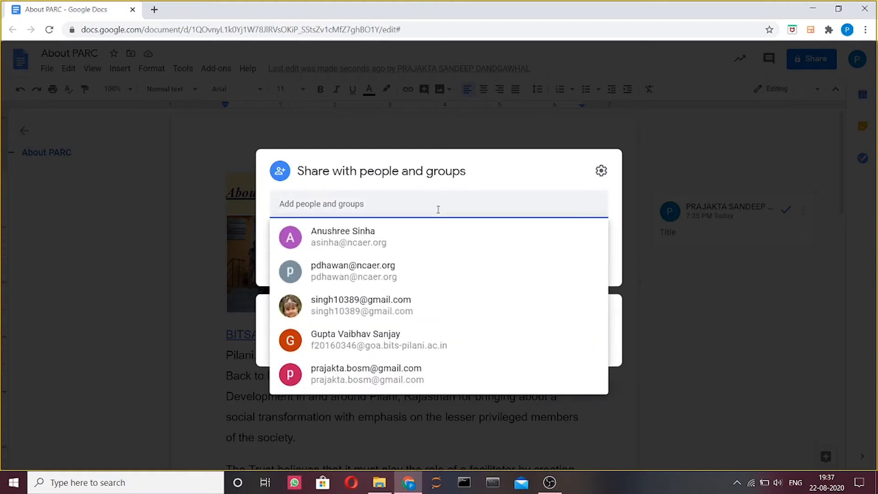
pyautogui.write('prajakt')
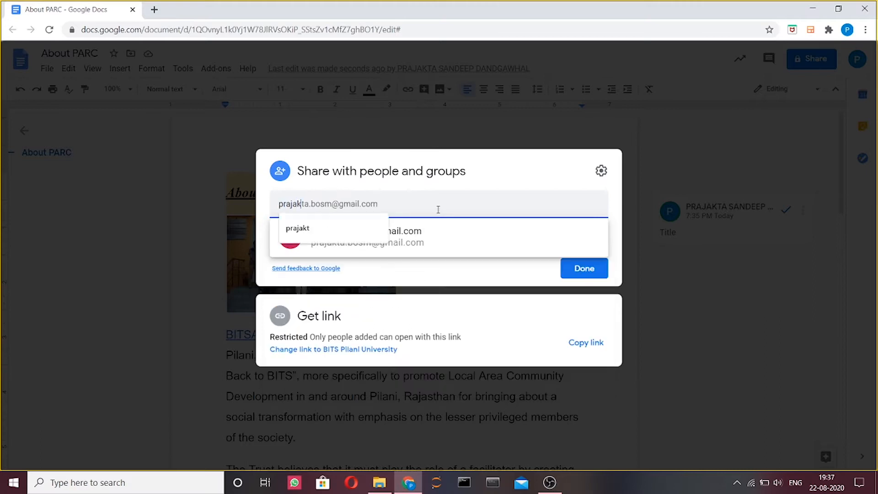
pyautogui.write('a')
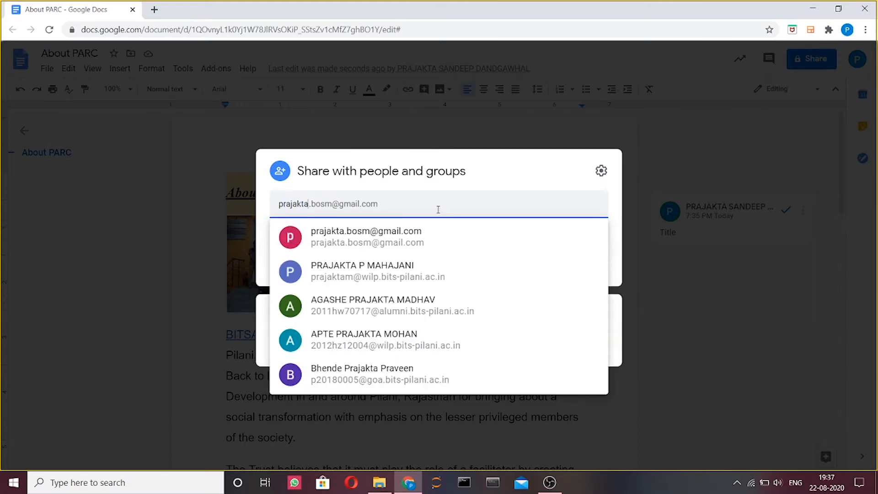
pyautogui.click(434, 246)
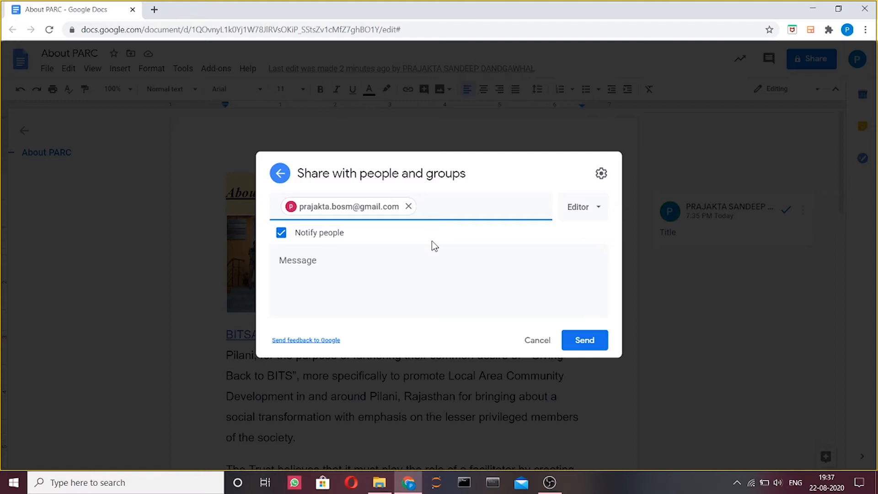
pyautogui.click(586, 214)
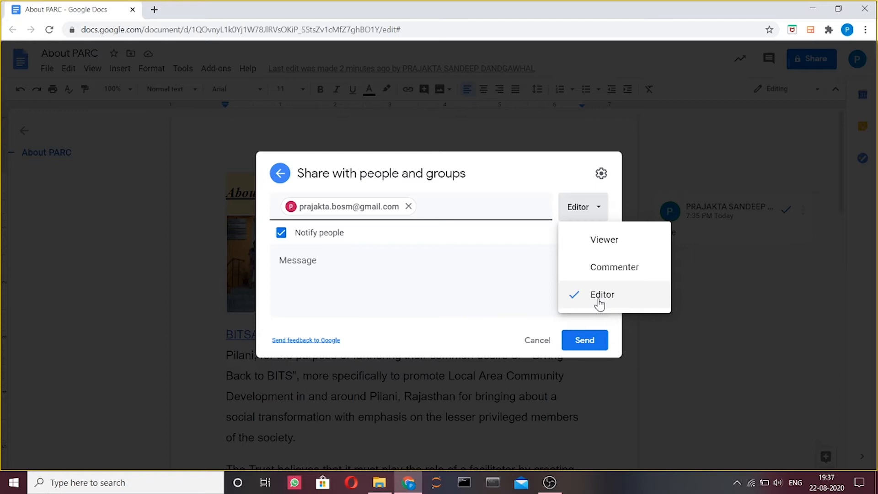
pyautogui.click(316, 270)
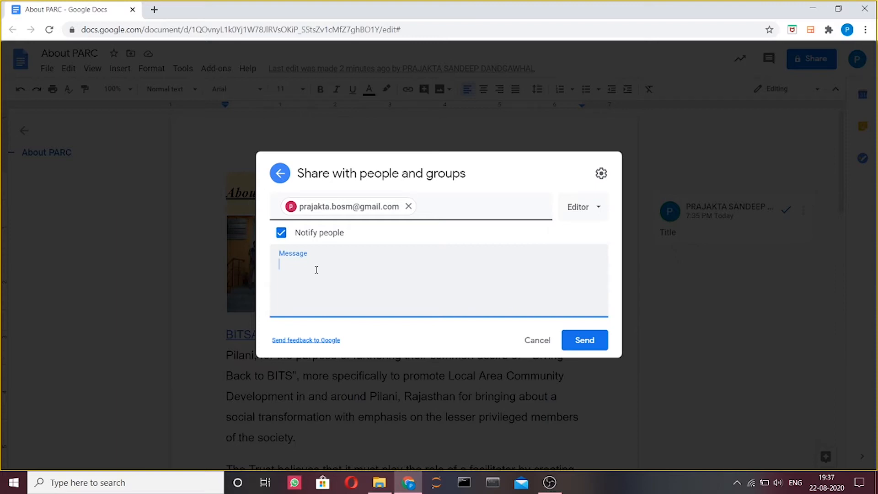
pyautogui.click(585, 344)
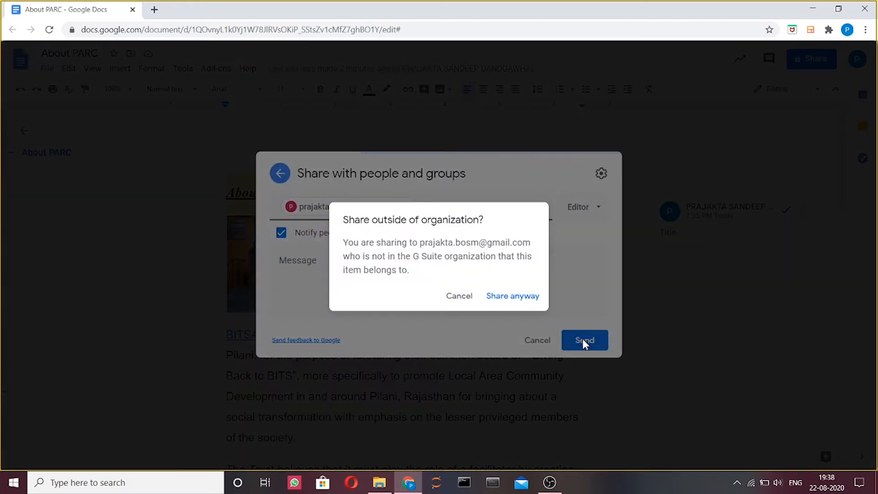
pyautogui.click(533, 299)
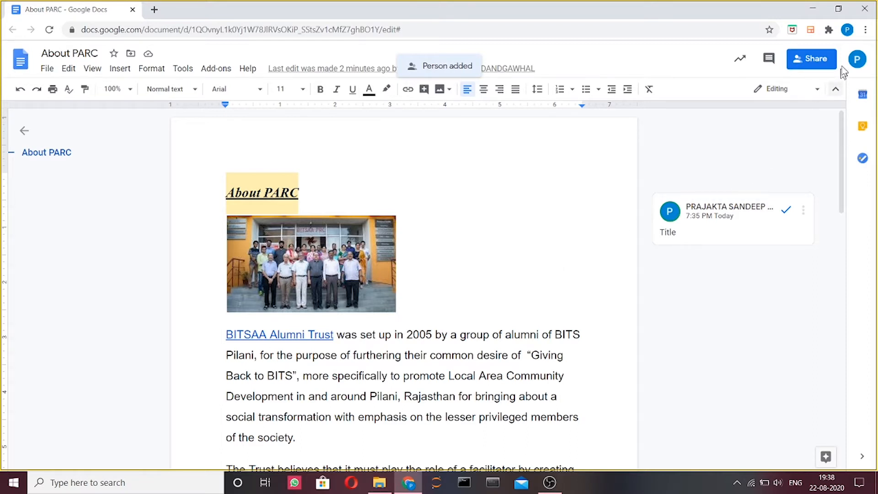
# Change the document's link access to BITS Pilani University with the Viewer role and finish the sharing settings.
pyautogui.click(822, 61)
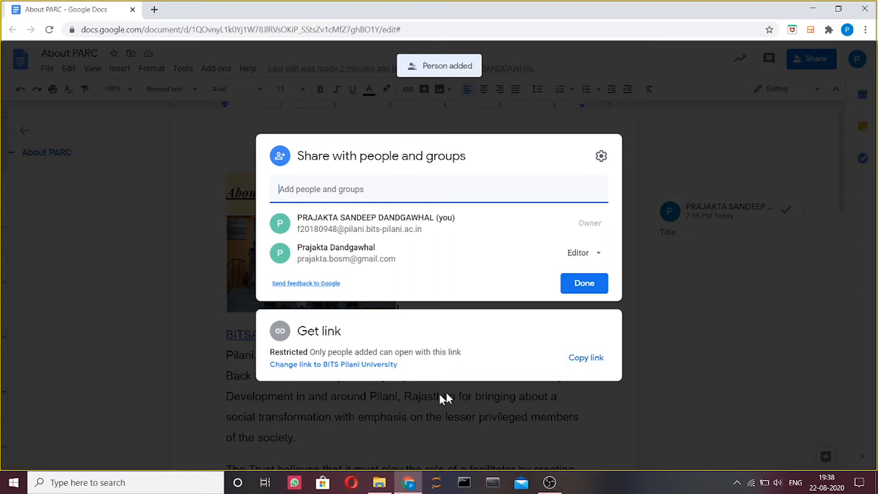
pyautogui.click(377, 365)
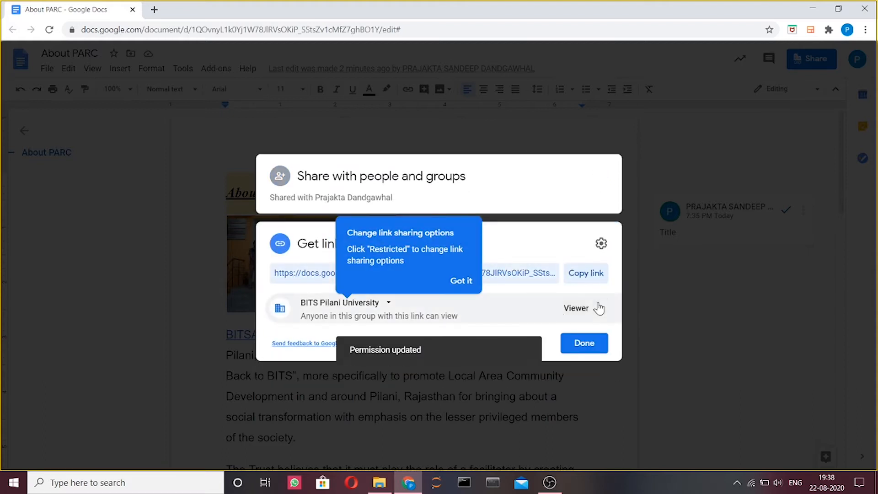
pyautogui.click(598, 312)
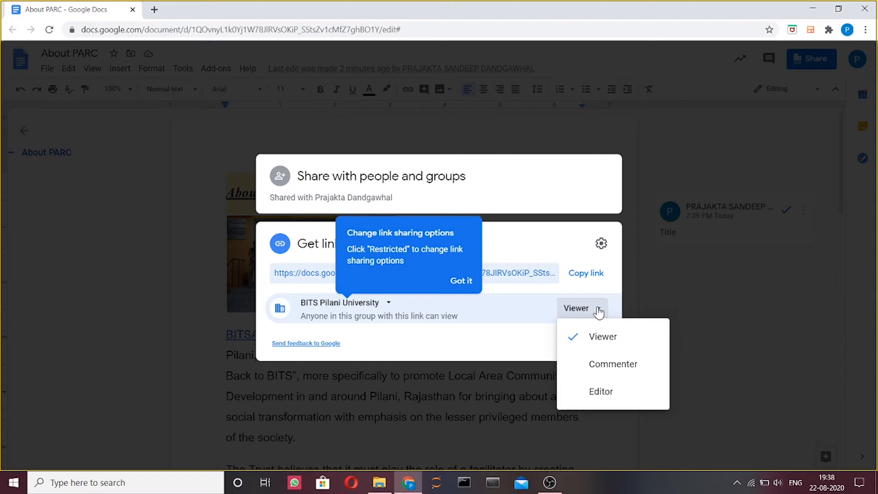
pyautogui.click(386, 305)
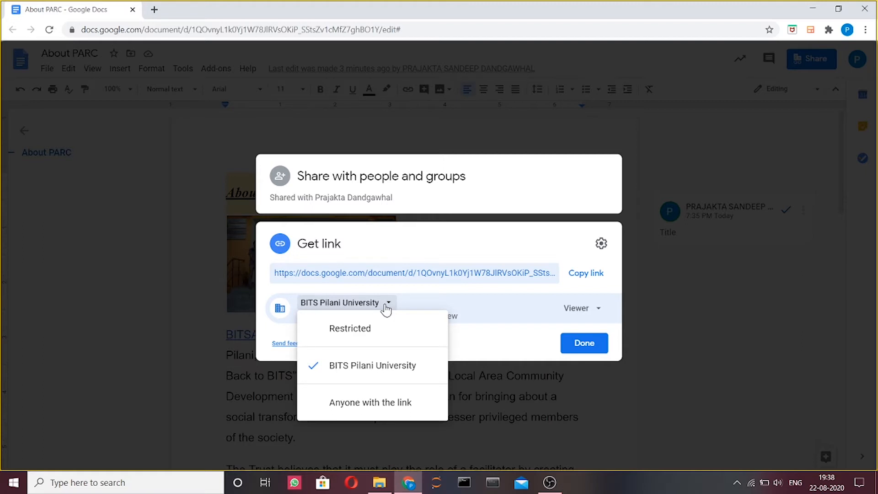
pyautogui.click(507, 336)
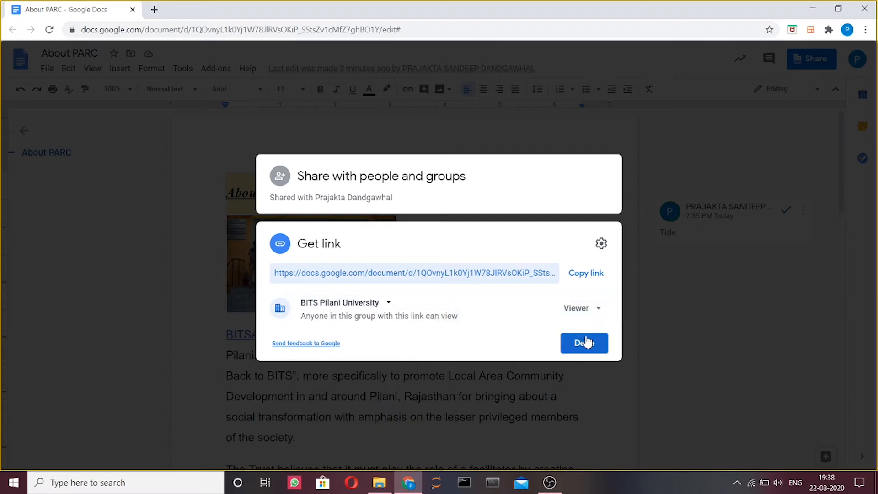
pyautogui.click(586, 344)
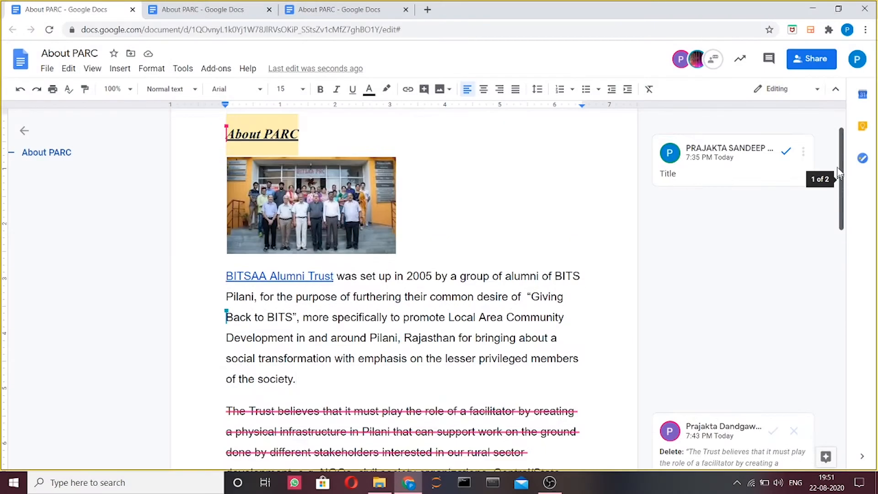
# Accept the collaborator's suggested deletion of the paragraph beginning "The Trust believes that it must play the role of a facilitator".
pyautogui.moveTo(838, 172); pyautogui.dragTo(839, 156)
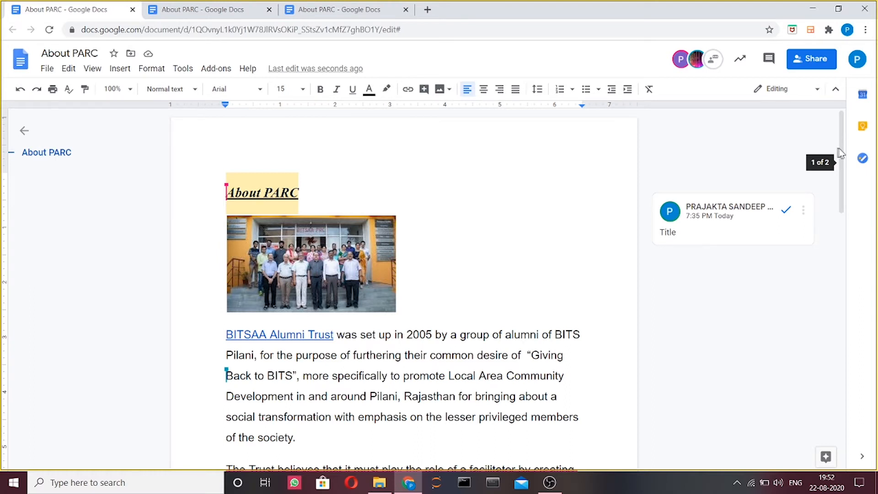
pyautogui.moveTo(846, 155); pyautogui.dragTo(846, 195)
pyautogui.scroll(-3, 842, 206)
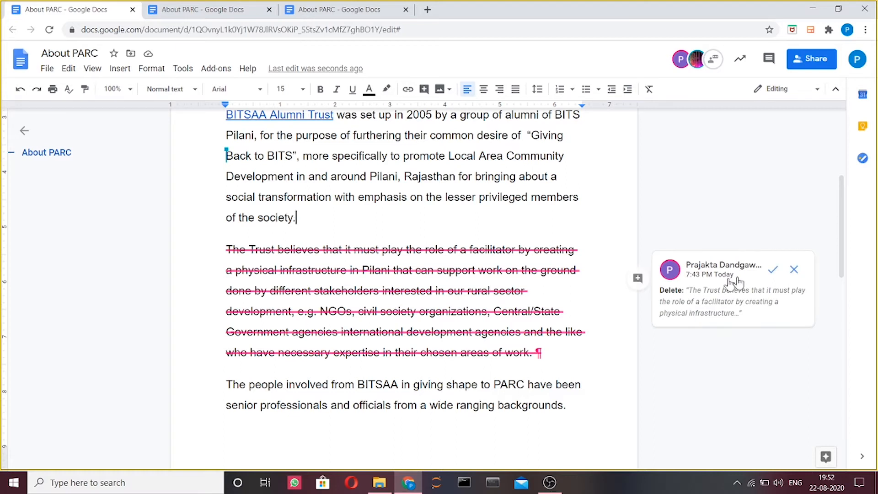
pyautogui.click(774, 271)
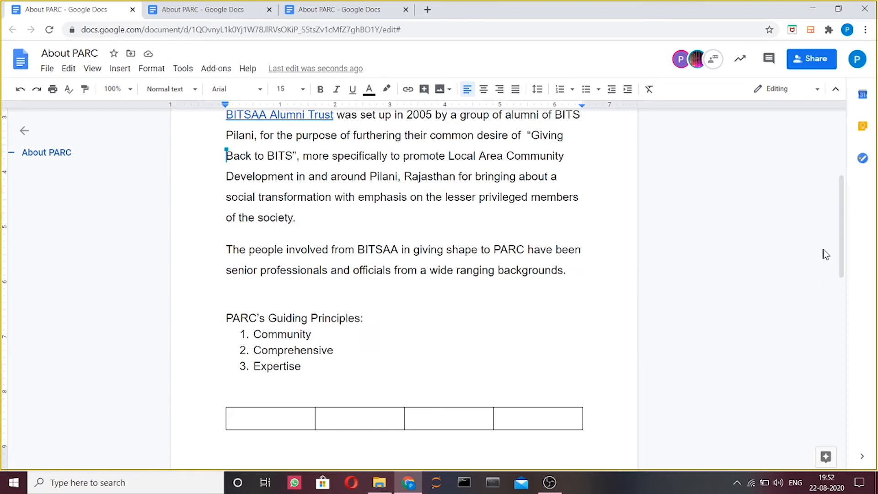
# View the August 22, 7:35 PM version in the document's version history, and return to the document.
pyautogui.moveTo(839, 254); pyautogui.dragTo(845, 192)
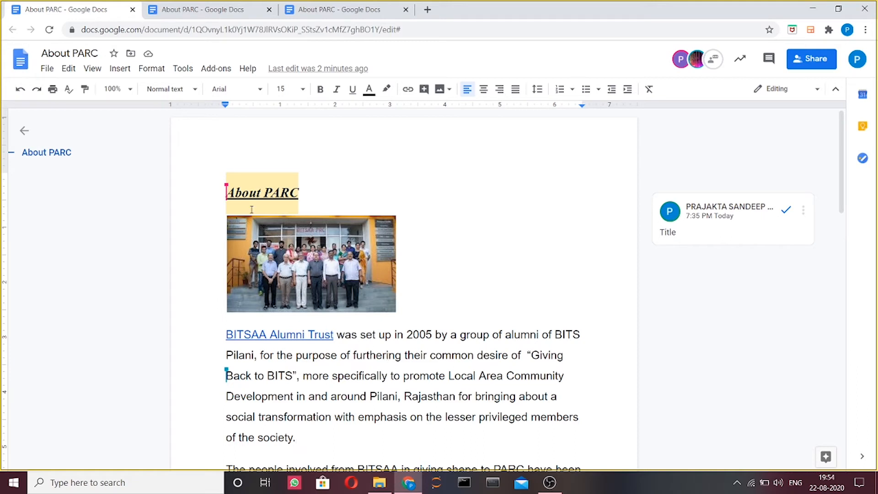
pyautogui.click(47, 70)
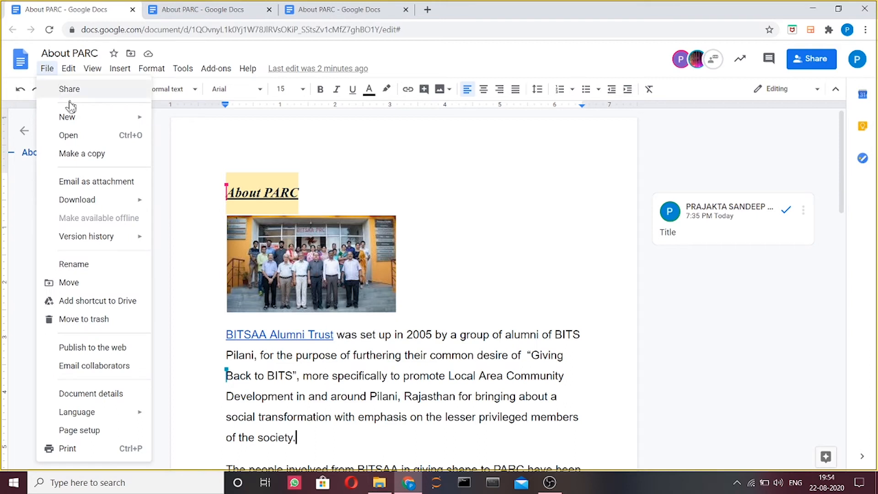
pyautogui.moveTo(95, 241)
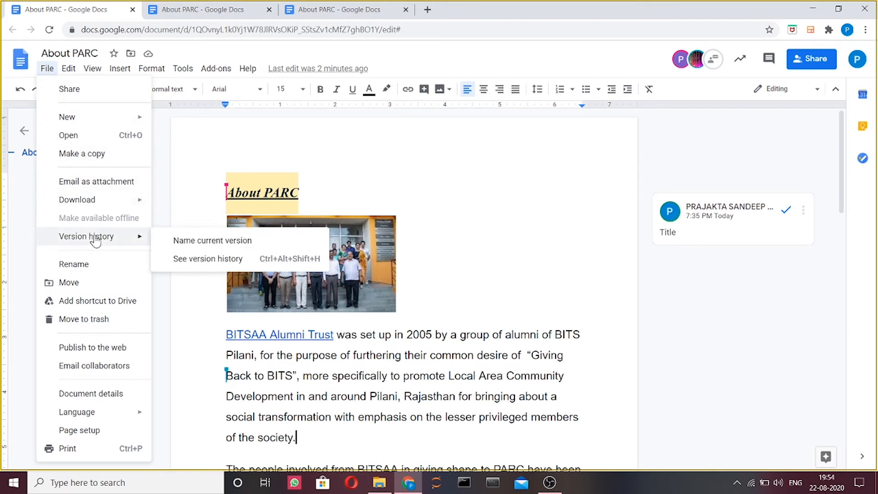
pyautogui.click(188, 261)
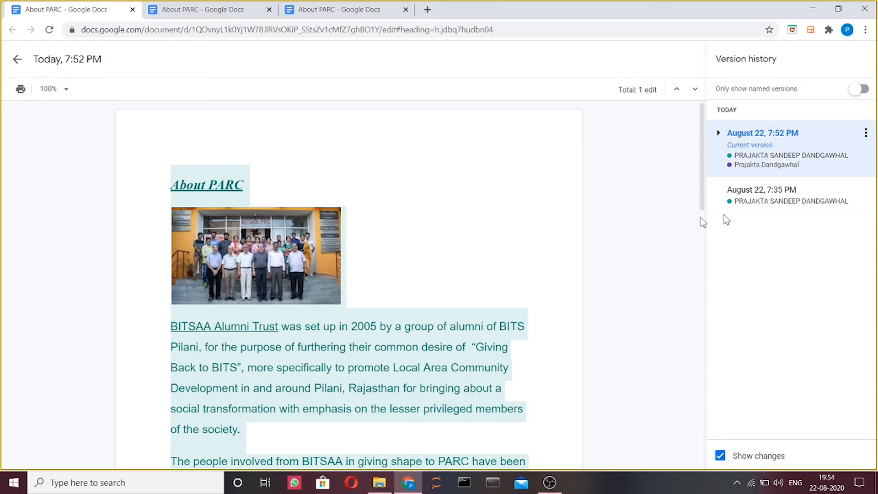
pyautogui.click(798, 198)
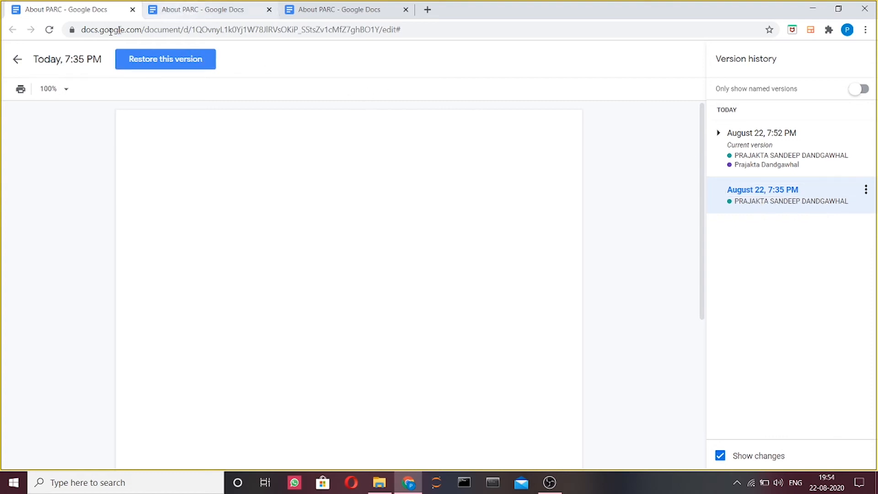
pyautogui.click(17, 60)
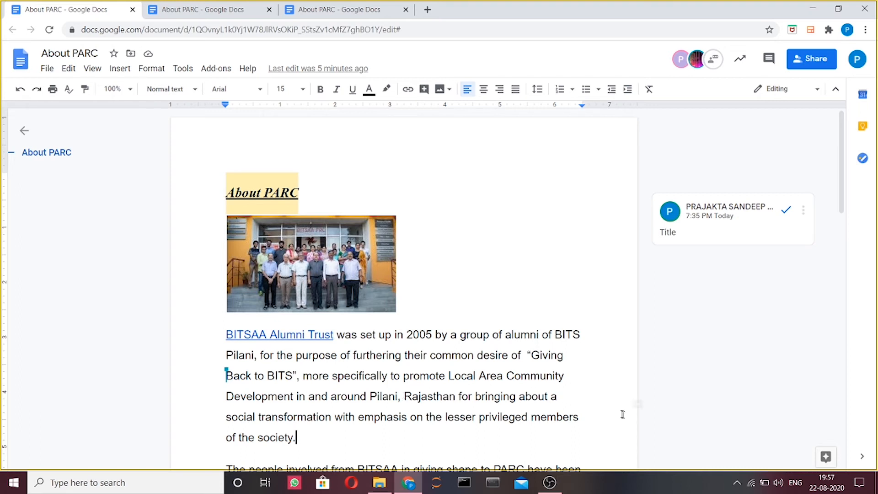
# Explore the suggested topic Birla Institute of Technology and Science, Pilani, checking its image and Drive results, and close Explore.
pyautogui.click(824, 459)
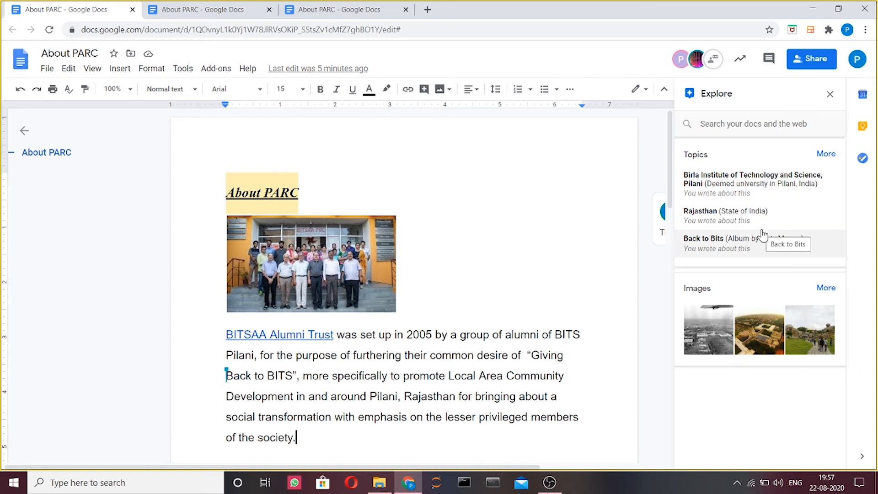
pyautogui.click(751, 182)
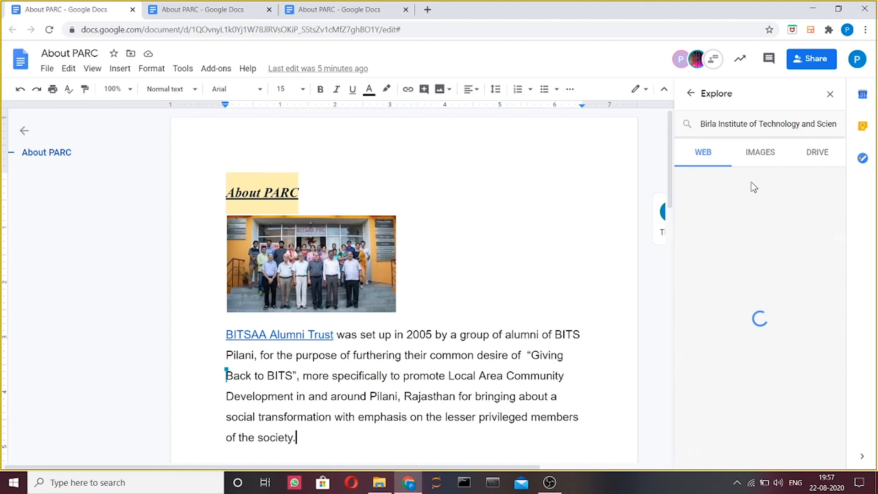
pyautogui.click(771, 161)
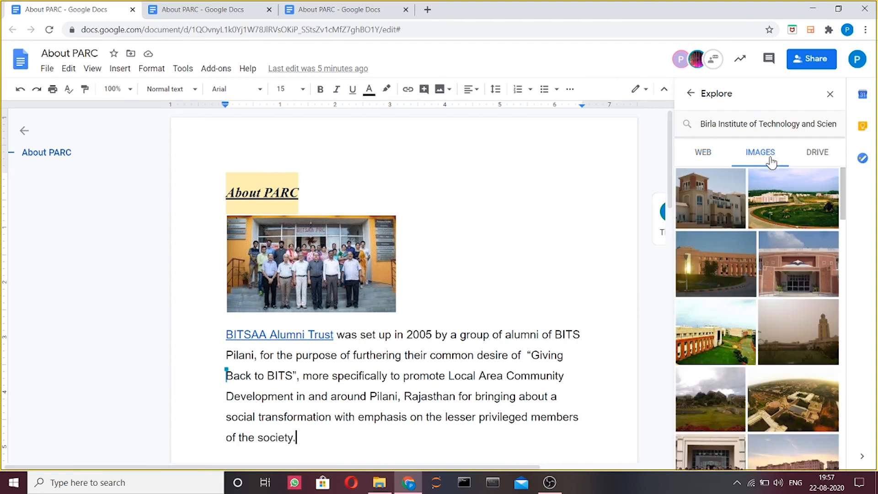
pyautogui.click(812, 156)
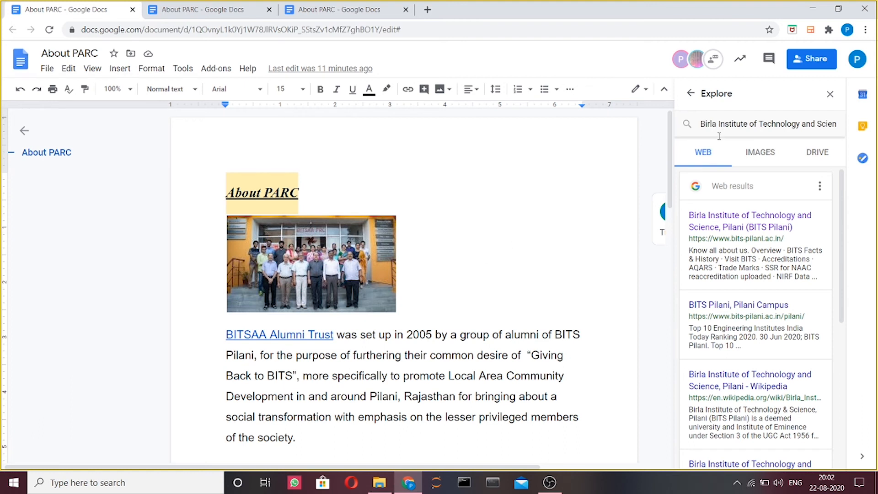
pyautogui.click(829, 94)
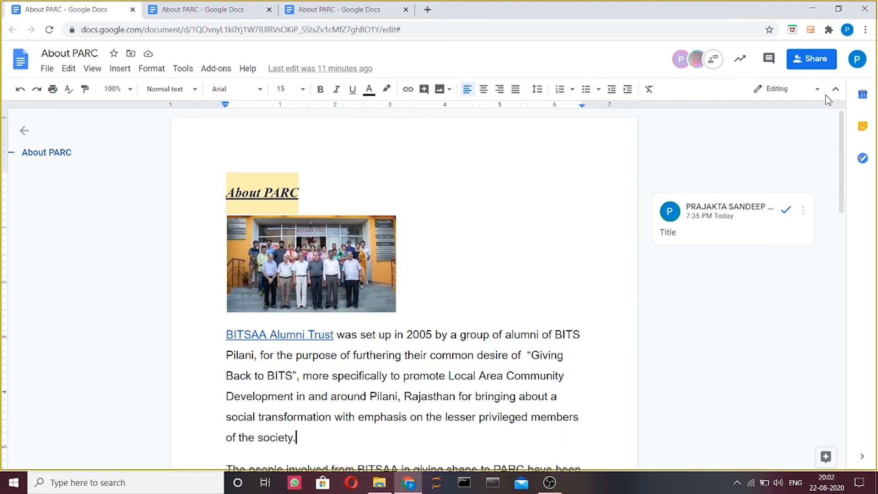
# Download the document as a PDF Document (.pdf).
pyautogui.click(48, 70)
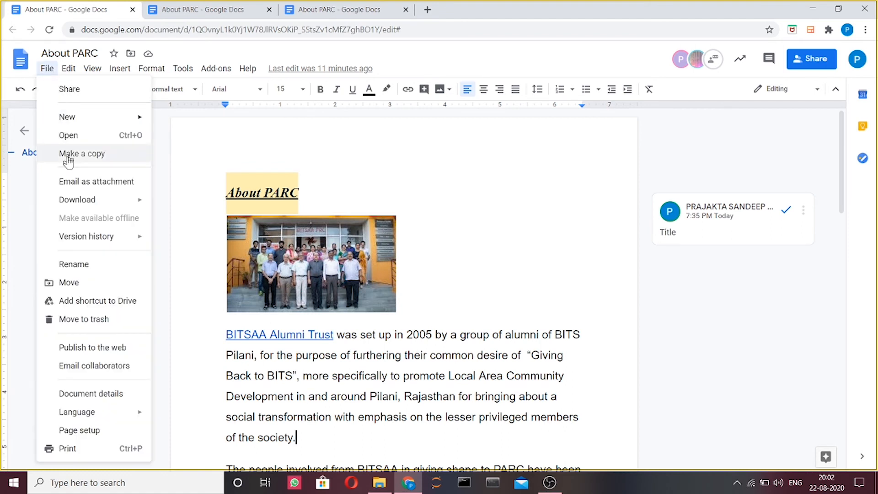
pyautogui.moveTo(73, 204)
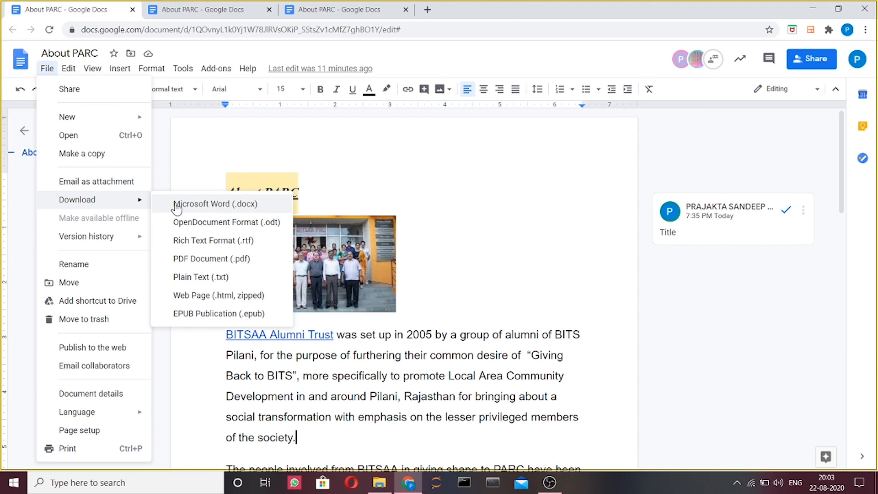
pyautogui.click(182, 264)
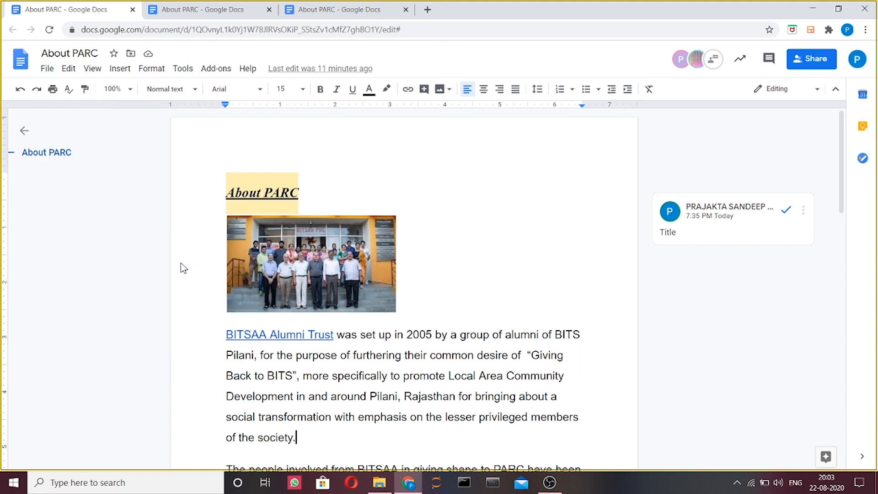